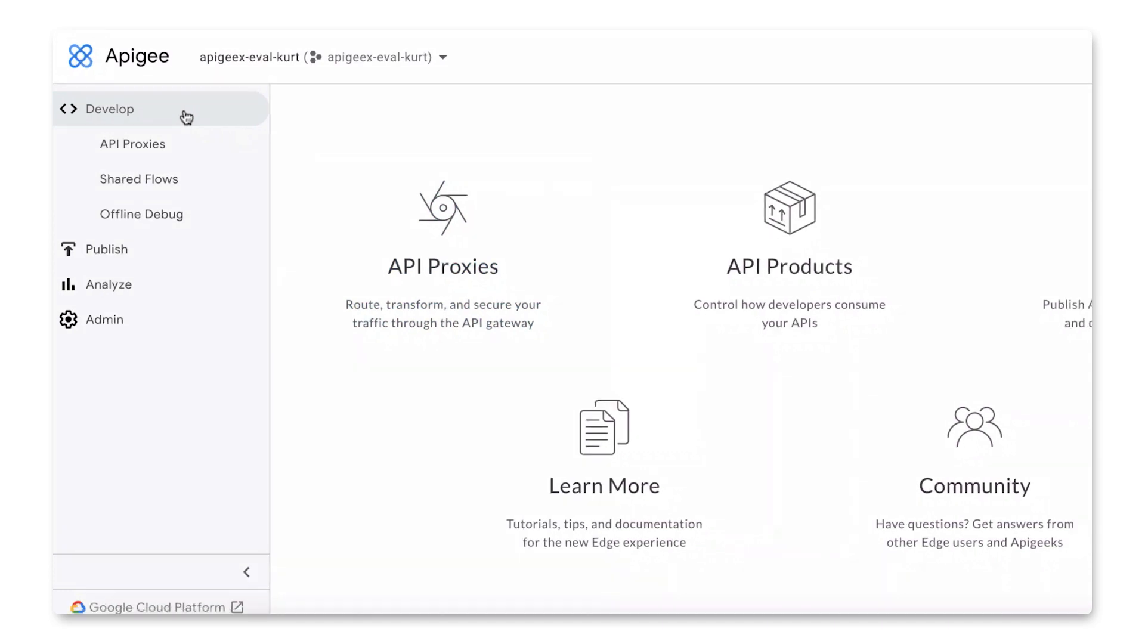
# Step: Show the API proxies of the eval environment
pyautogui.click(158, 153)
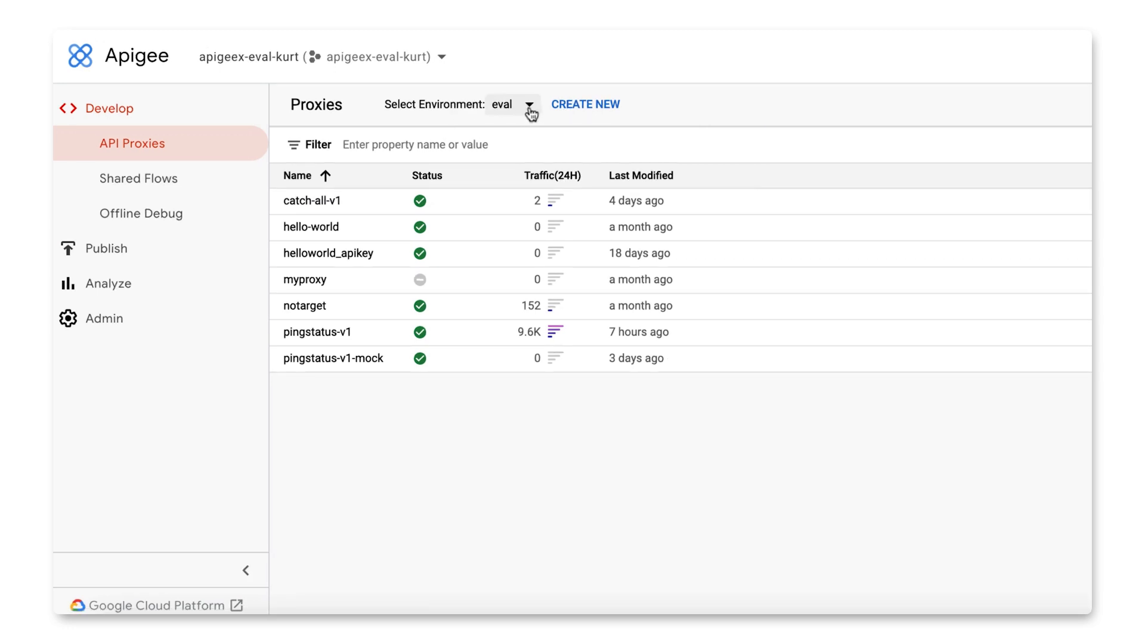
pyautogui.click(530, 113)
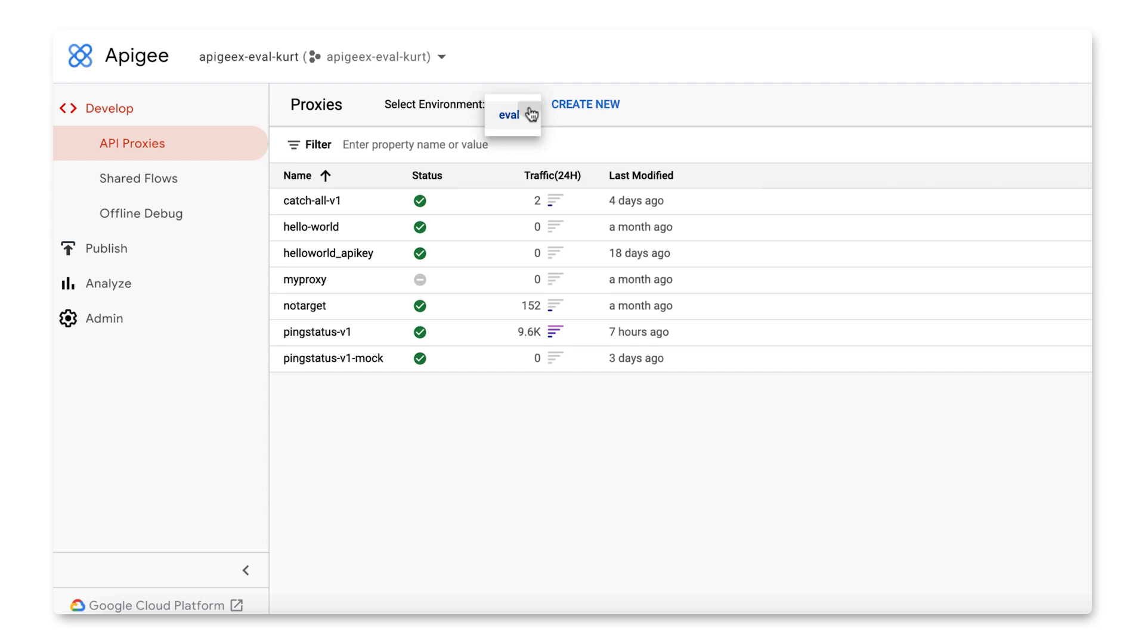
pyautogui.click(530, 113)
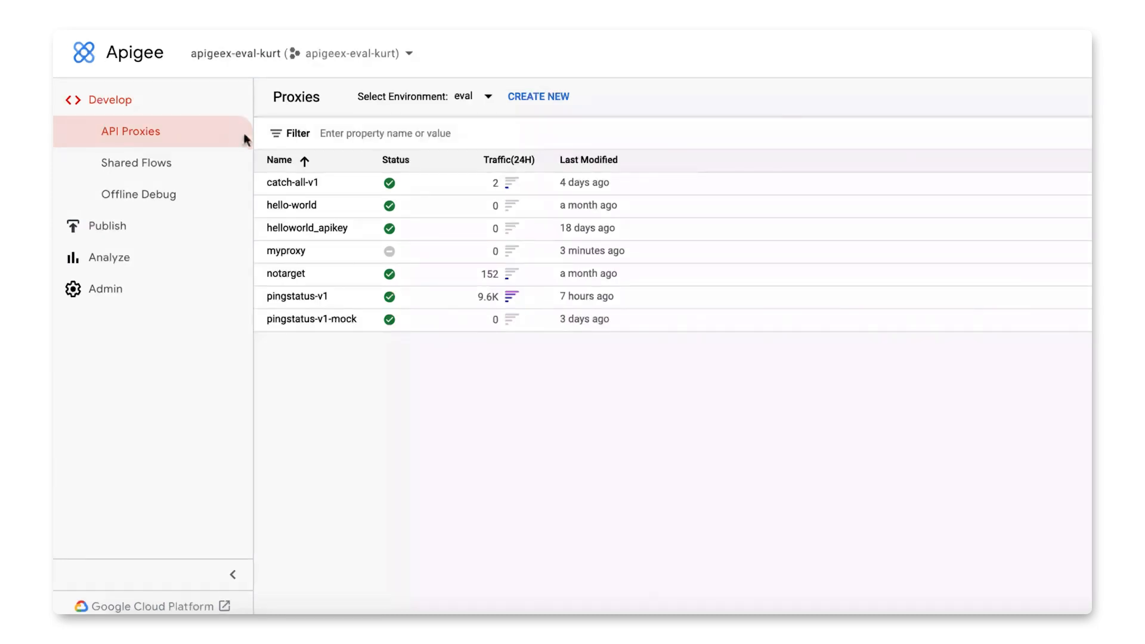
# Step: Deploy revision 1 of the myproxy API proxy to the eval environment
pyautogui.click(286, 251)
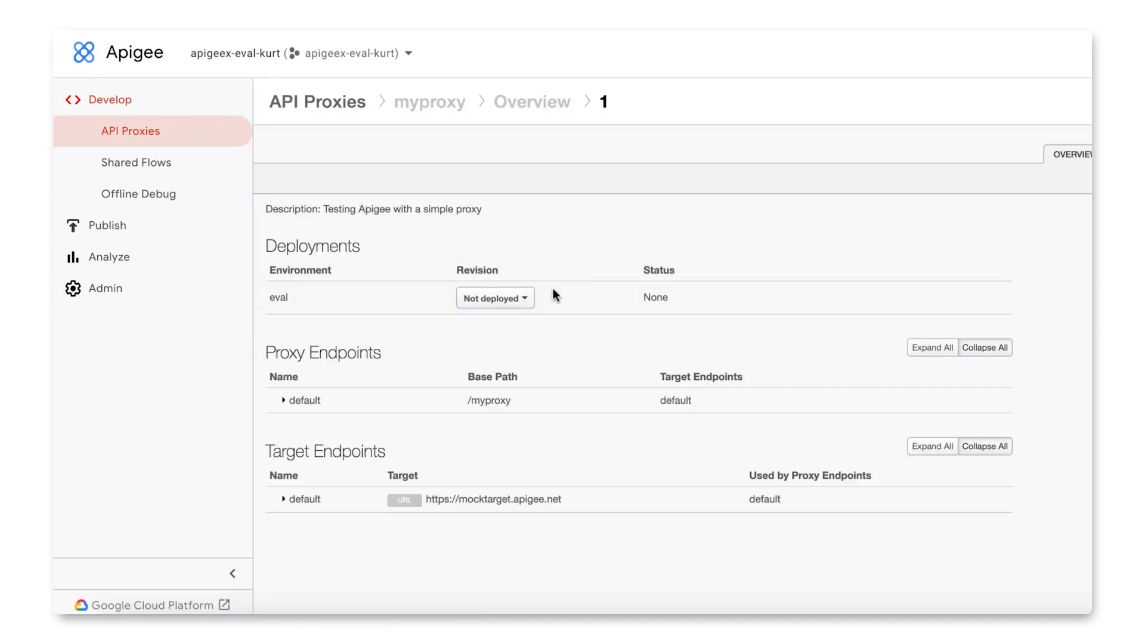
pyautogui.click(514, 298)
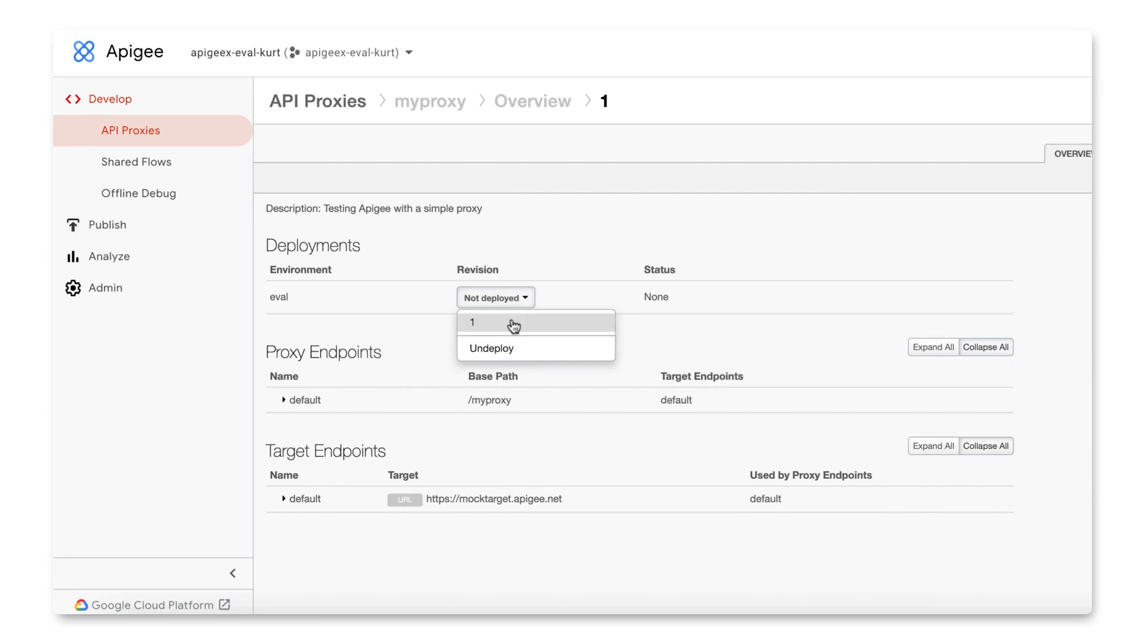
pyautogui.click(516, 322)
pyautogui.click(823, 282)
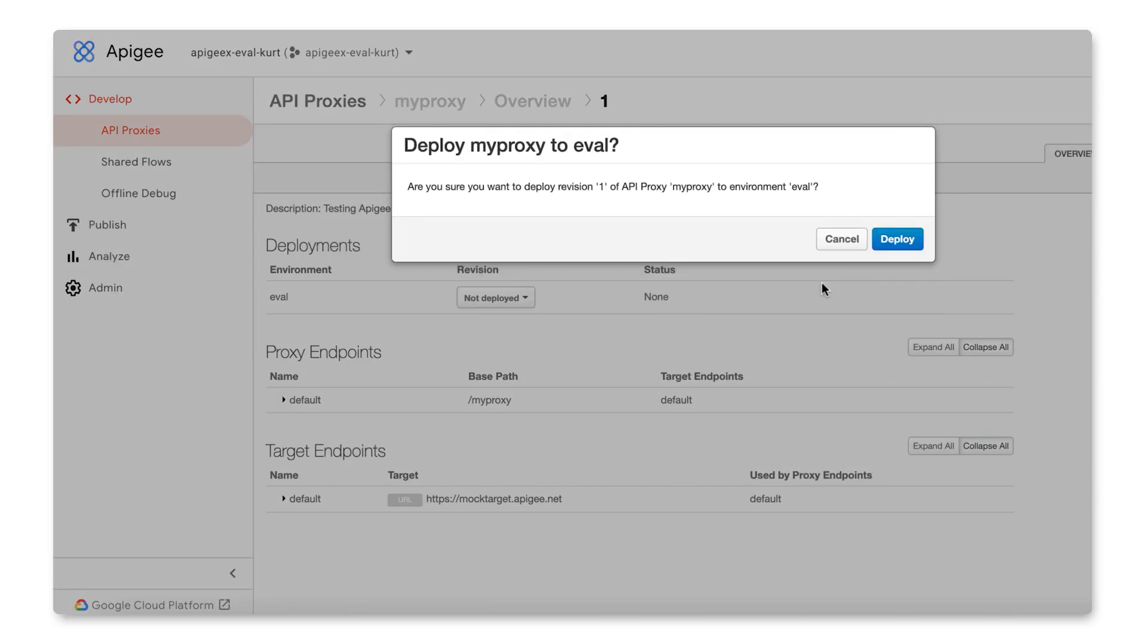
pyautogui.click(894, 237)
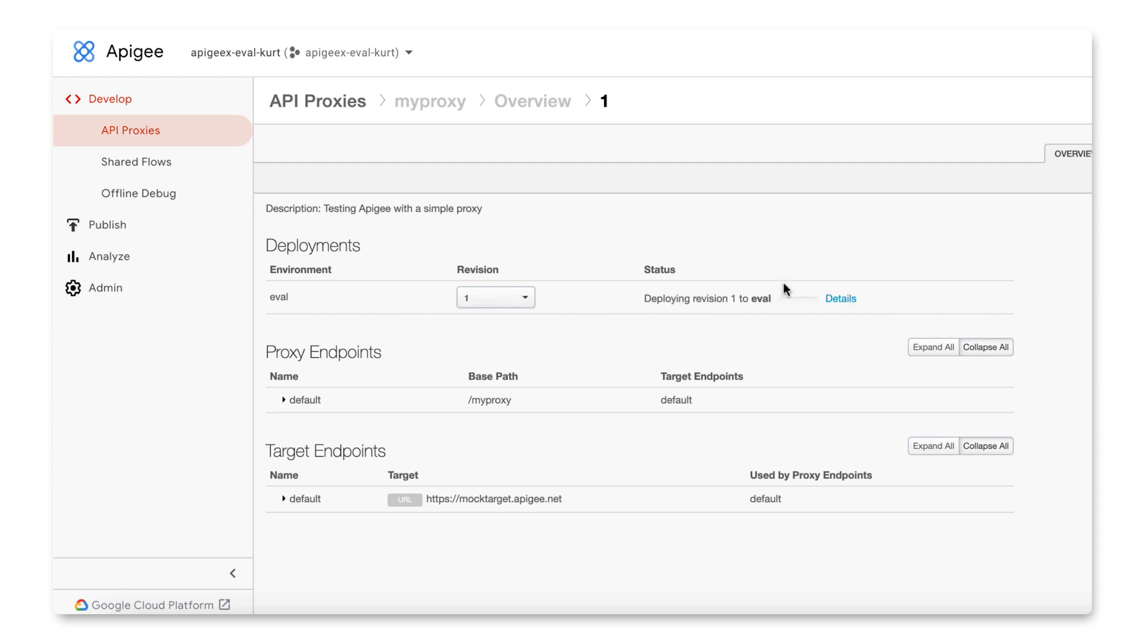
pyautogui.moveTo(797, 303)
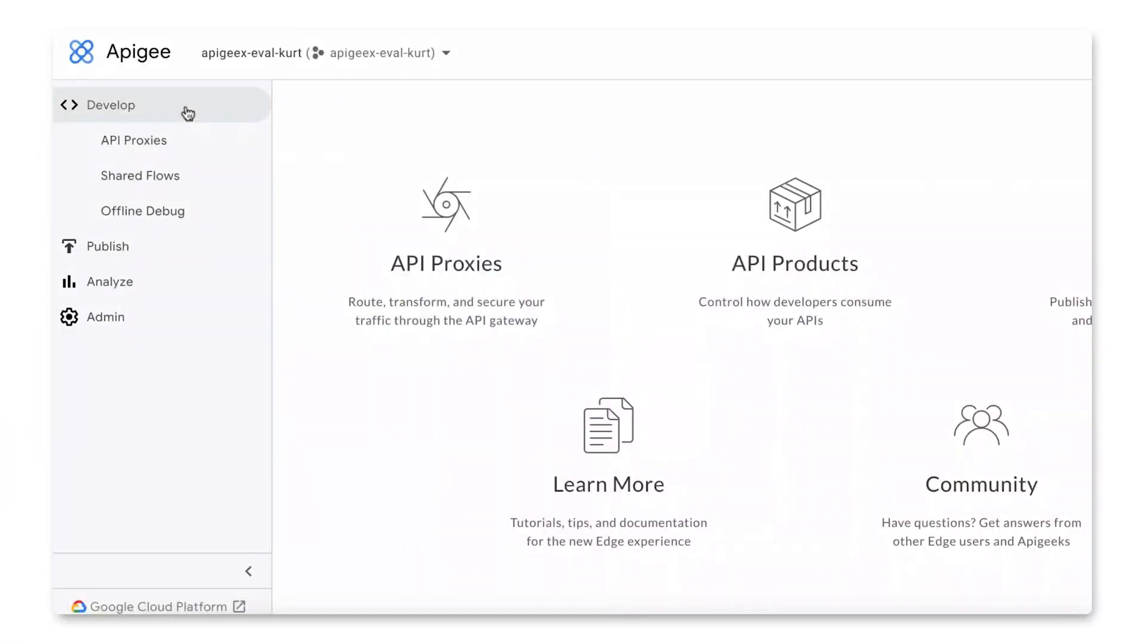
pyautogui.click(160, 149)
pyautogui.click(284, 257)
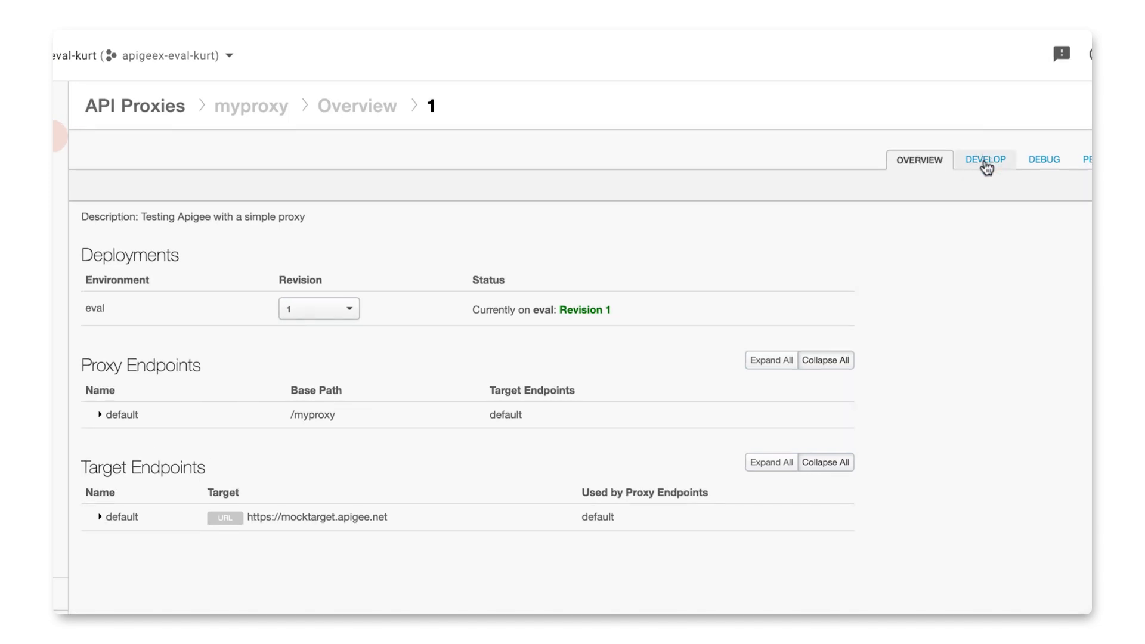
pyautogui.click(985, 163)
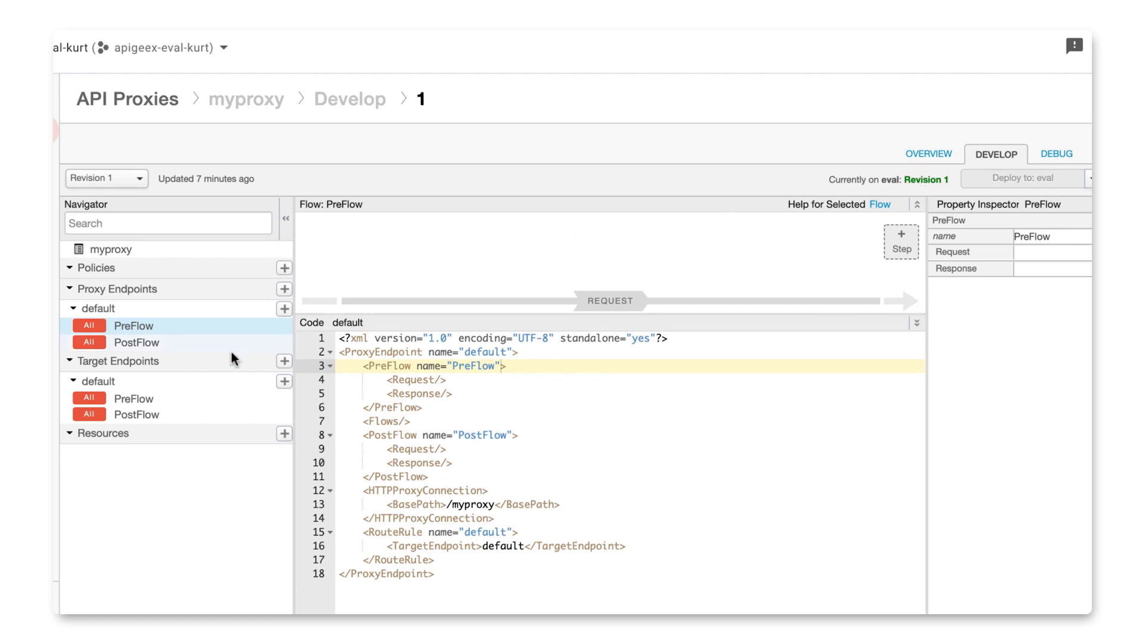
pyautogui.click(135, 398)
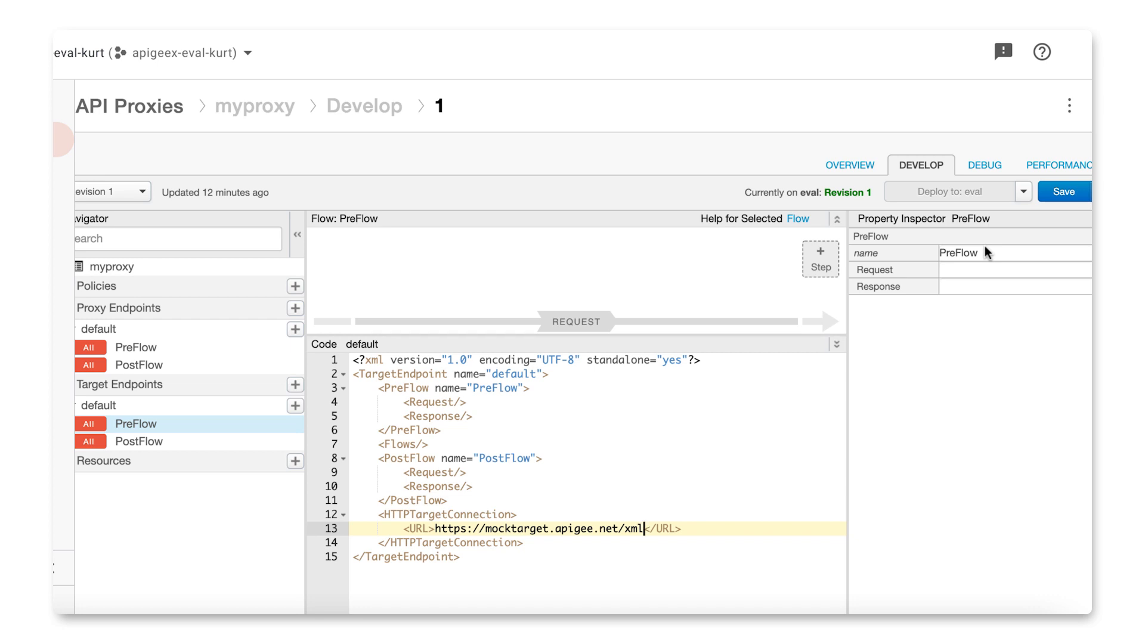
pyautogui.click(1061, 194)
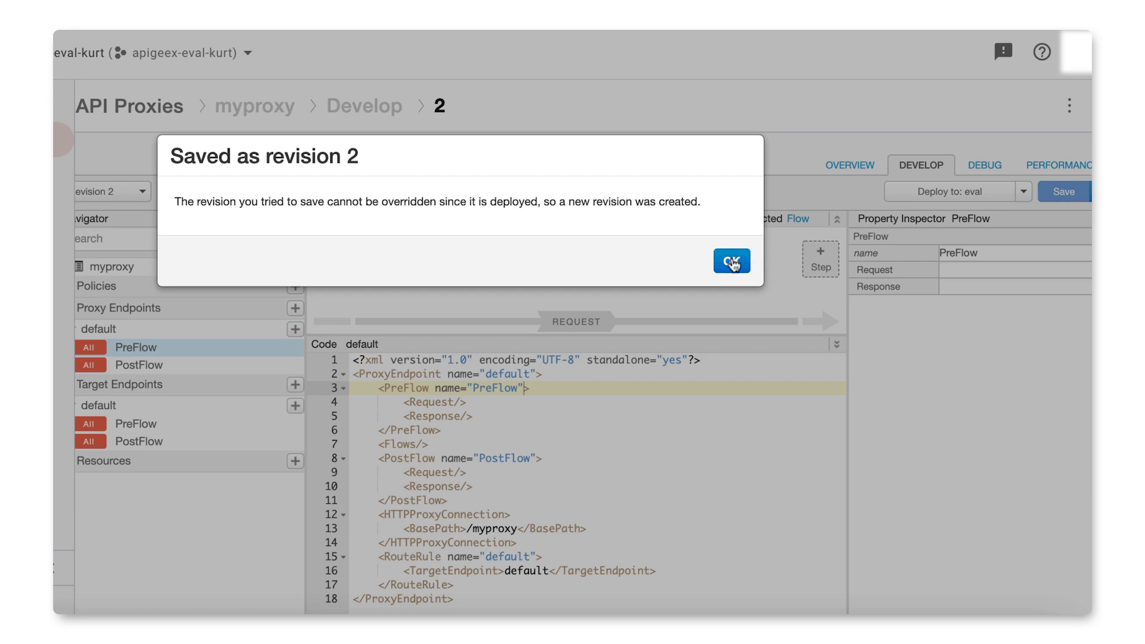
pyautogui.click(731, 261)
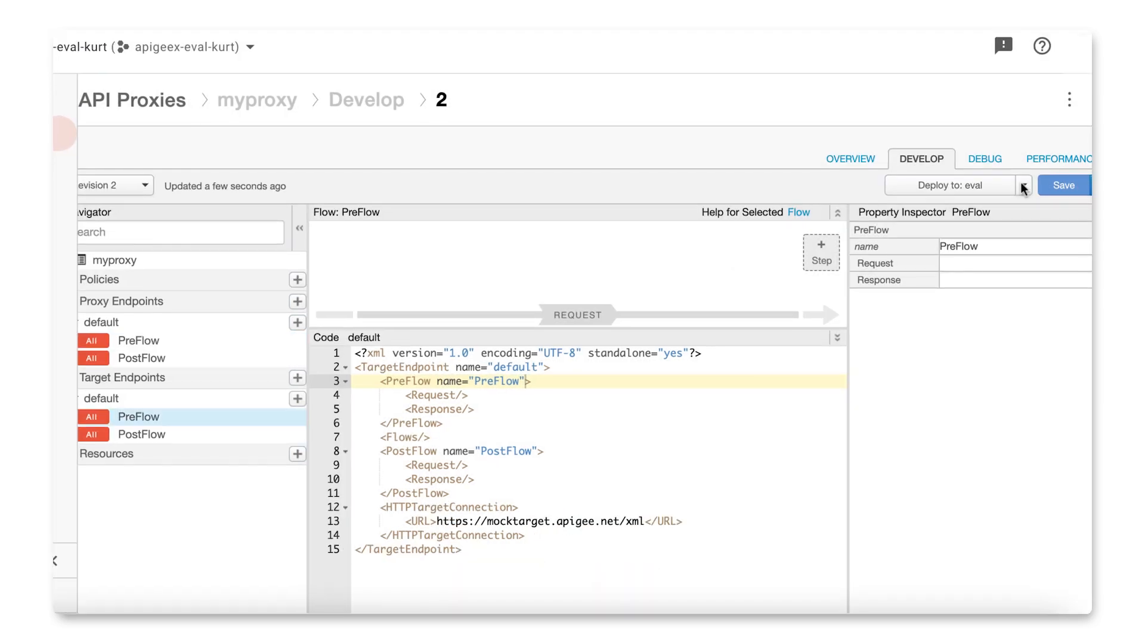
# Step: Deploy revision 2 of myproxy to the eval environment
pyautogui.click(1023, 188)
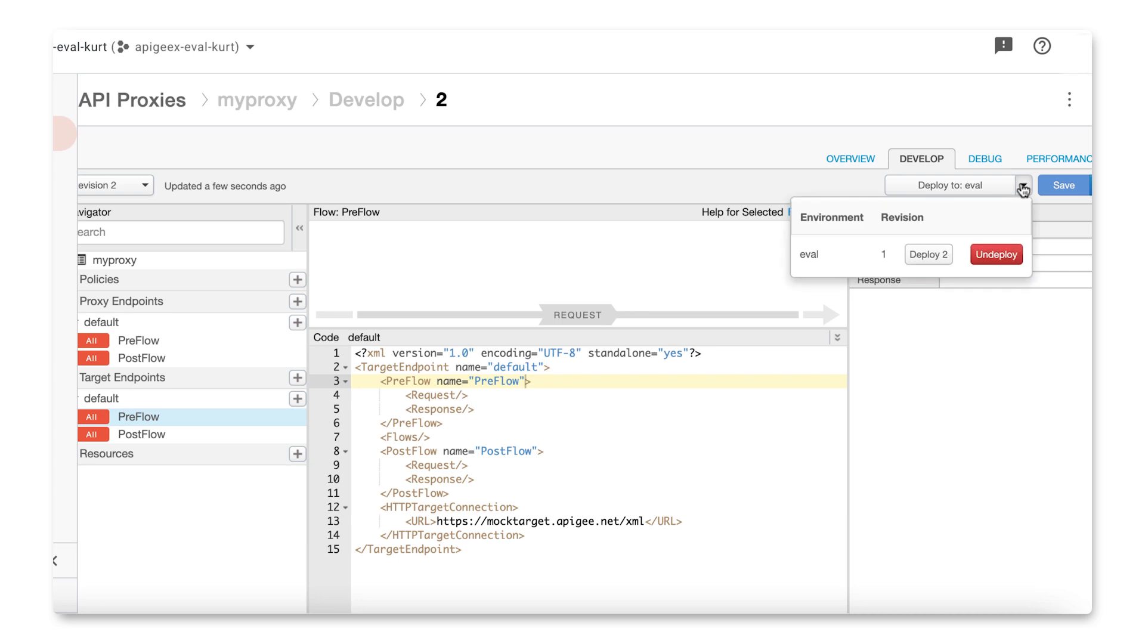
pyautogui.click(942, 254)
pyautogui.click(723, 256)
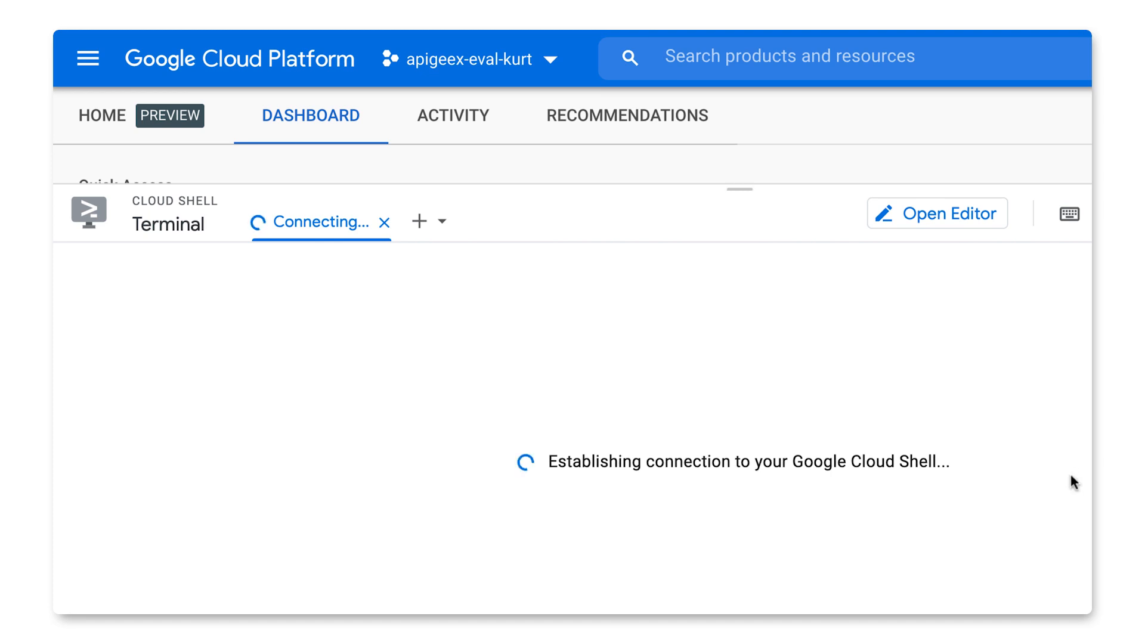
pyautogui.write('curl https://api-test.apigeex.net/myproxy/getstarted')
pyautogui.press('Return')
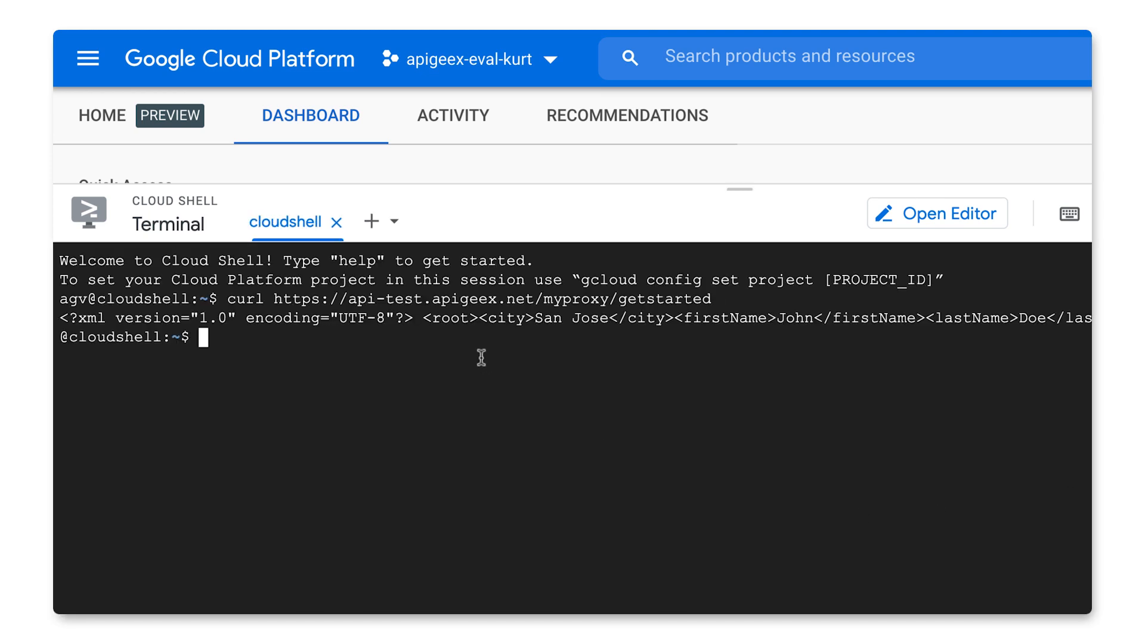
pyautogui.moveTo(741, 327); pyautogui.dragTo(817, 324)
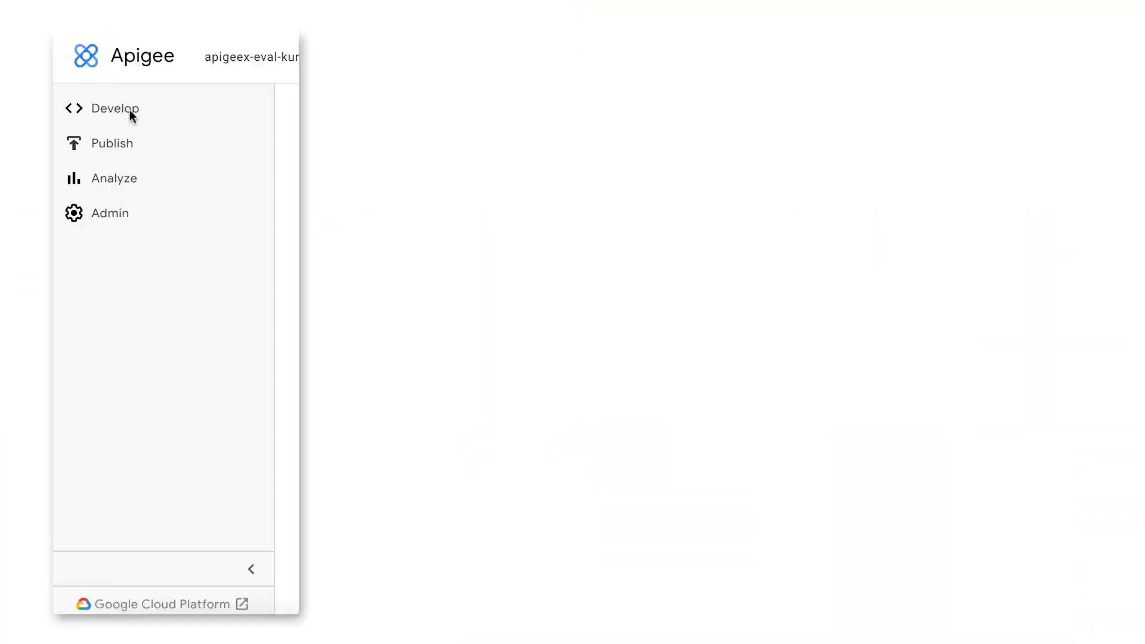
# Step: Open revision 2 of myproxy in Apigee for development and enlarge the flow diagram to expose the response flow
pyautogui.click(130, 113)
pyautogui.click(137, 146)
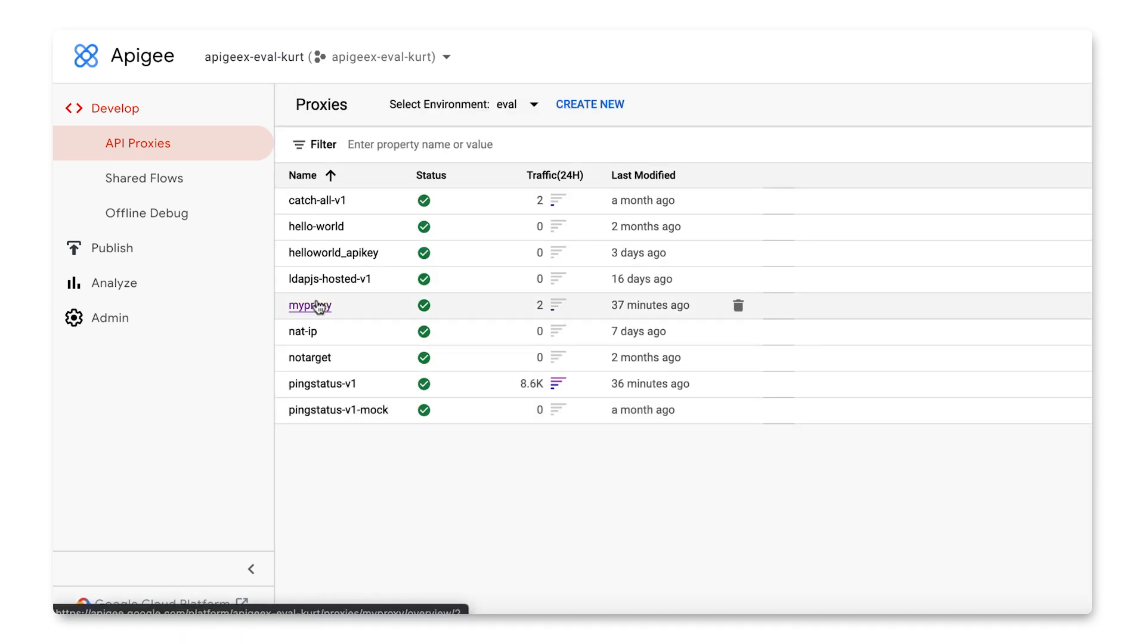
pyautogui.click(317, 305)
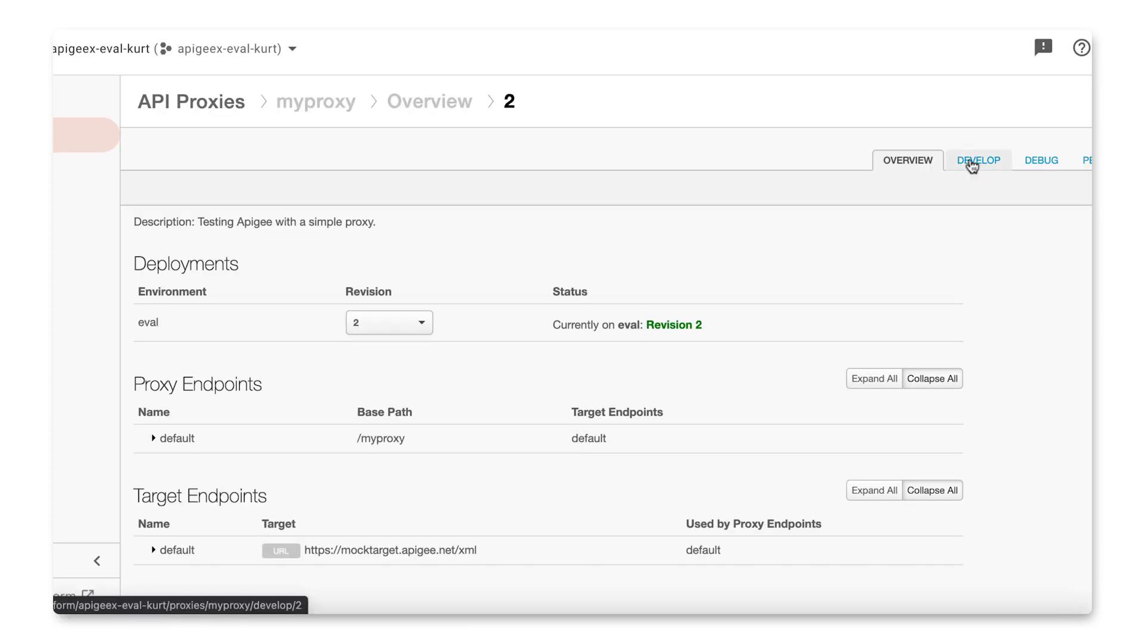
pyautogui.click(972, 166)
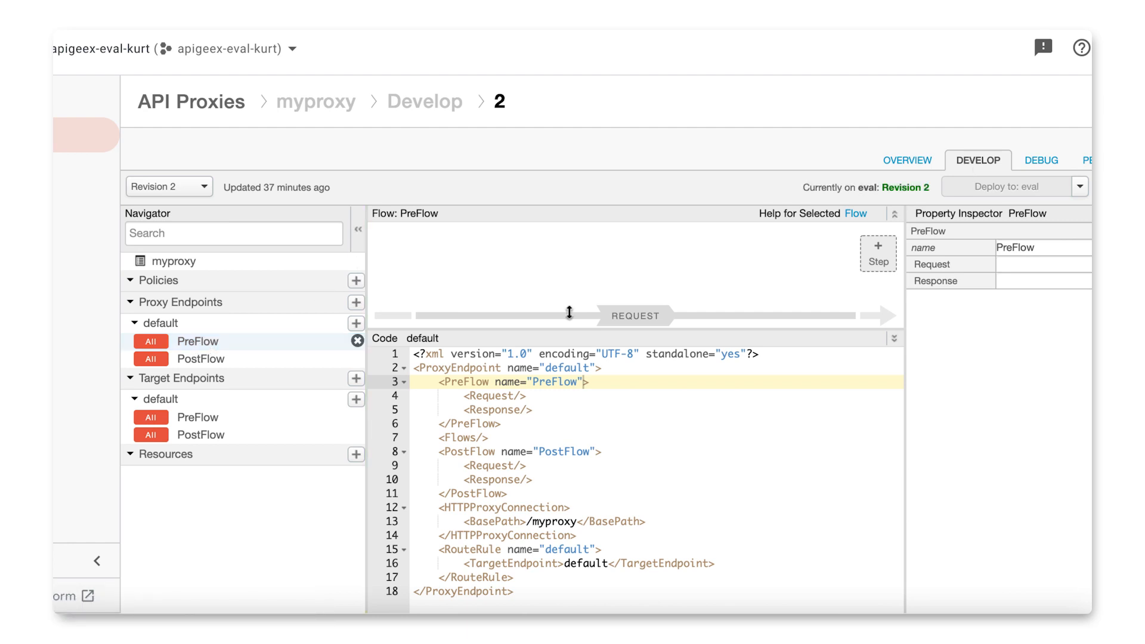
pyautogui.moveTo(726, 323); pyautogui.dragTo(700, 468)
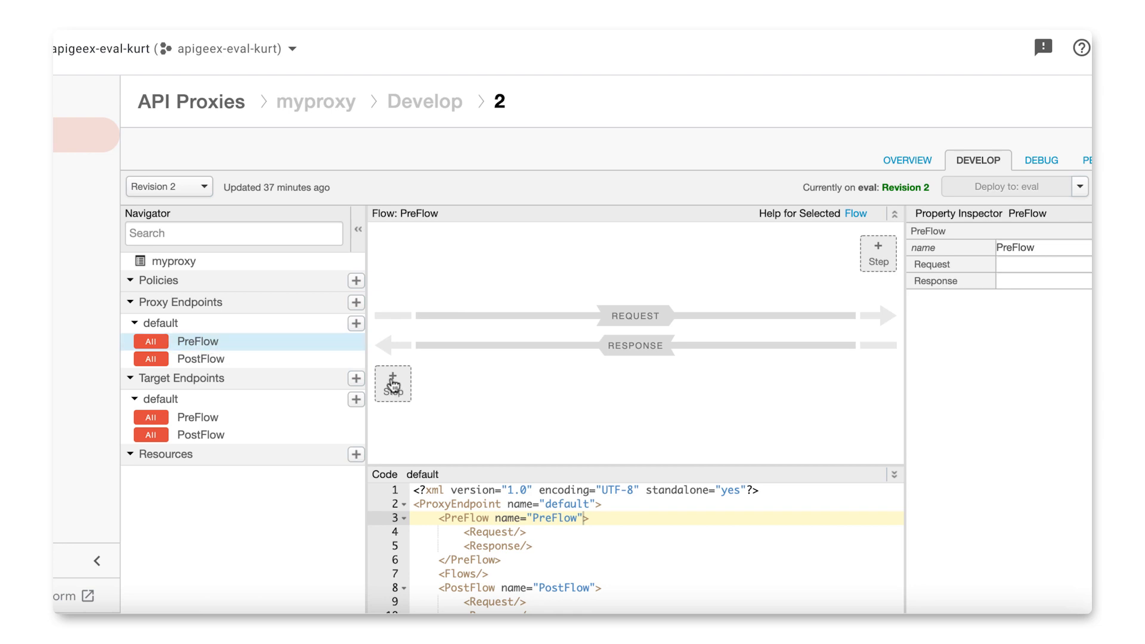
# Step: Add a new XML to JSON policy named XML-to-JSON-1 to the response of the proxy endpoint's PreFlow
pyautogui.click(392, 384)
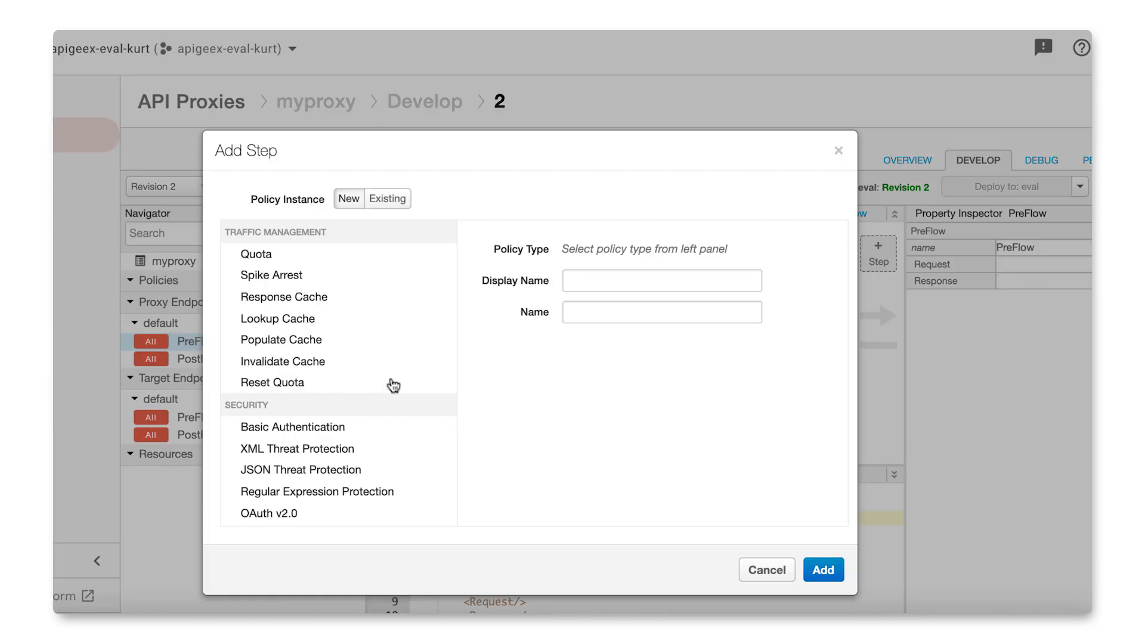
pyautogui.scroll(-3, 393, 385)
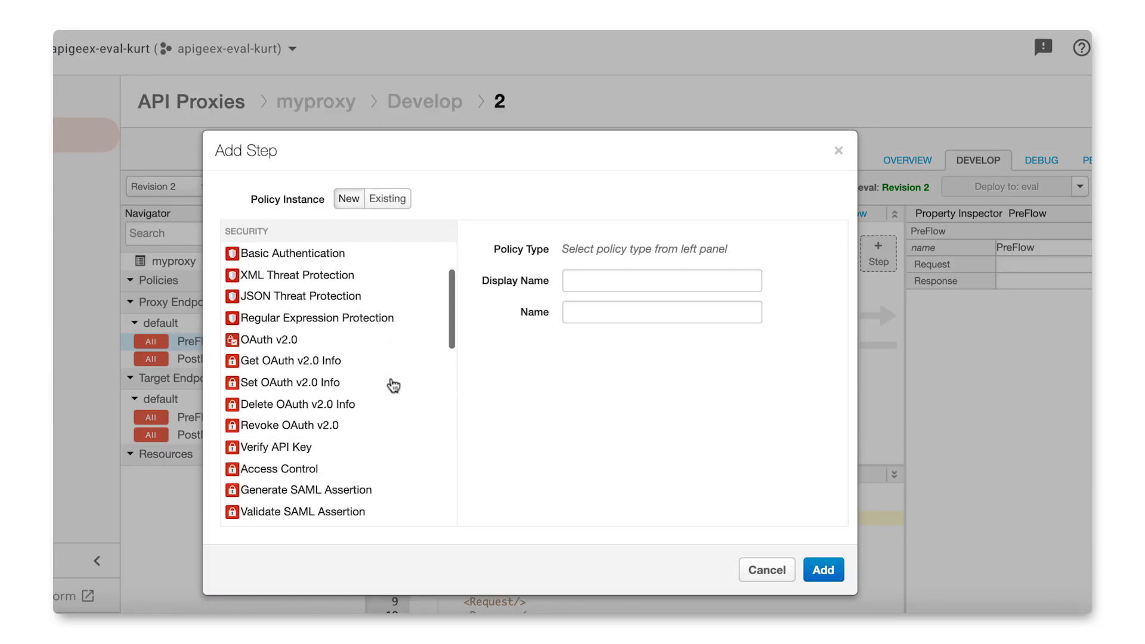
pyautogui.scroll(-5, 393, 384)
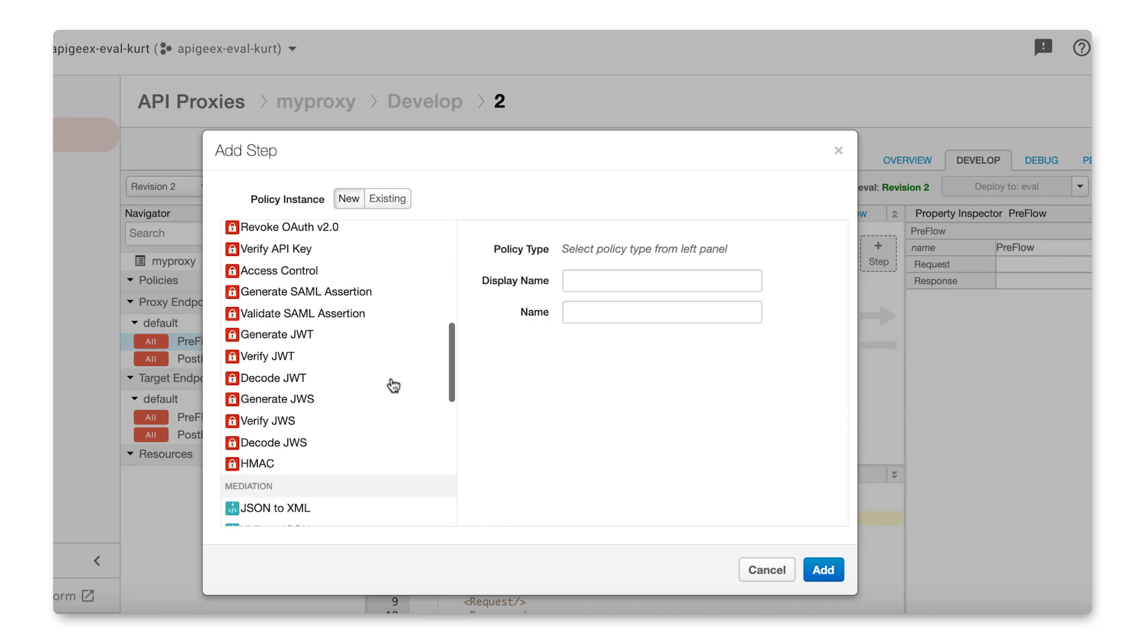
pyautogui.scroll(-1, 392, 384)
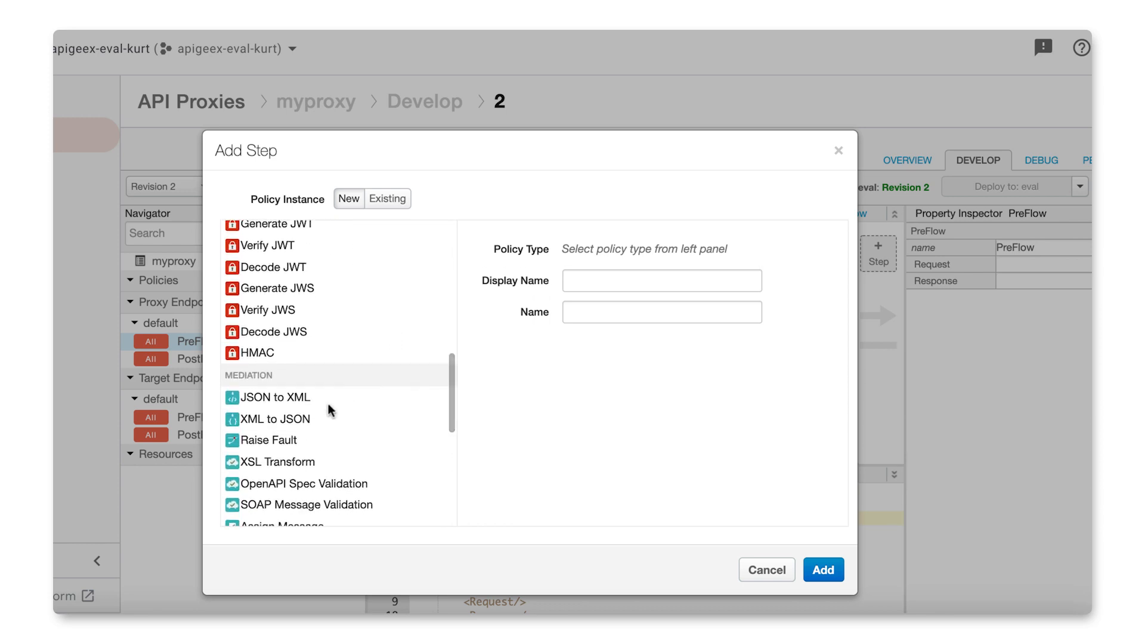
pyautogui.click(287, 425)
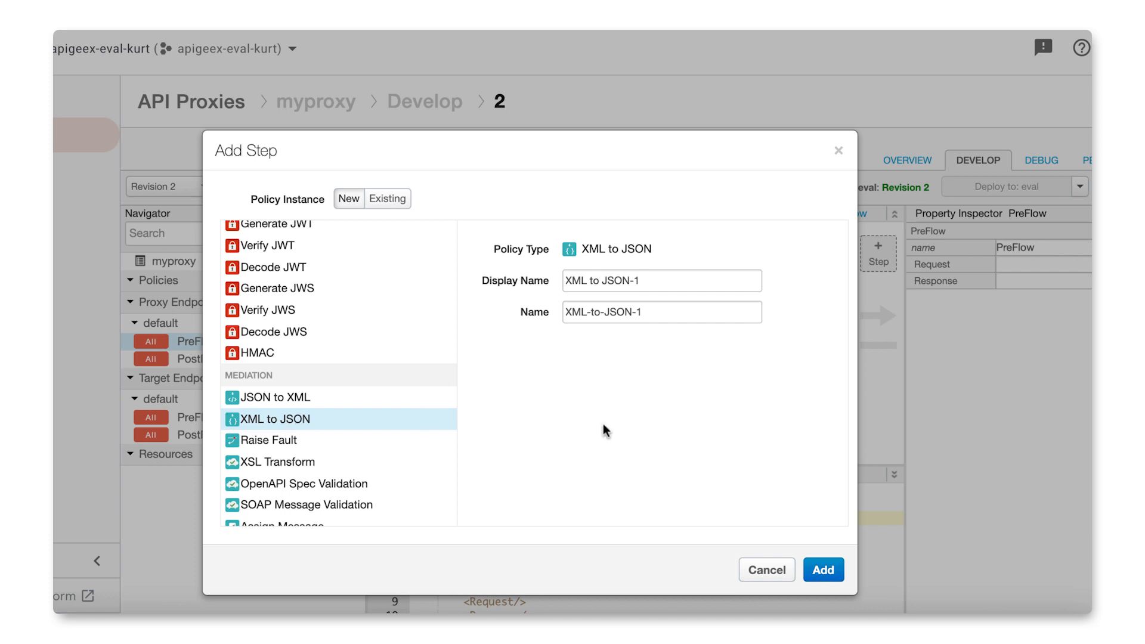
pyautogui.click(828, 571)
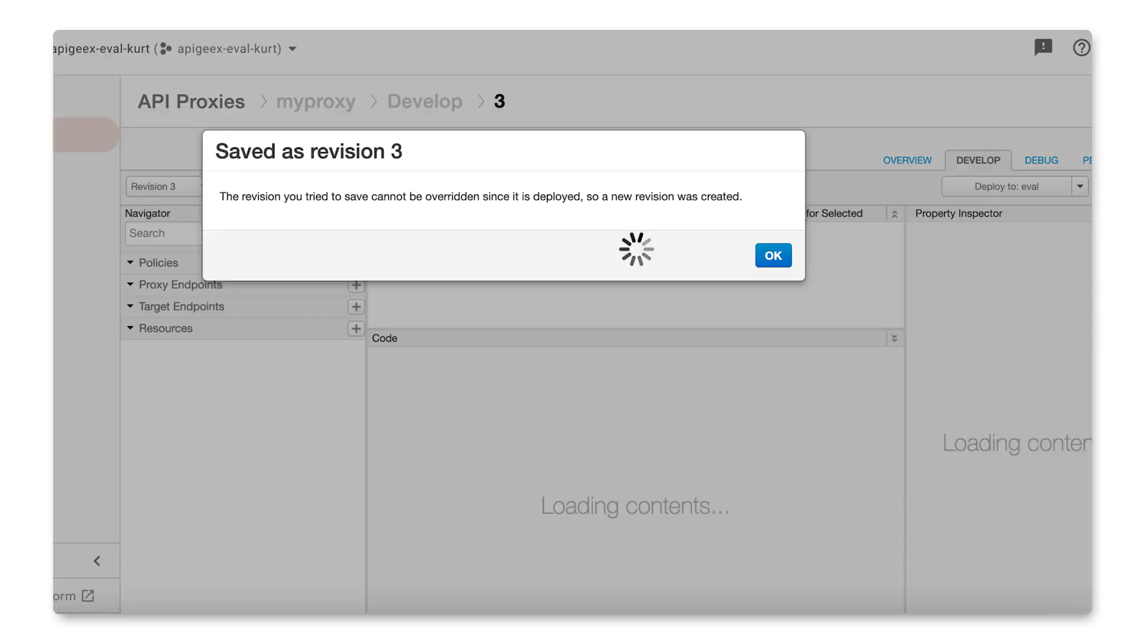
# Step: Save myproxy with the added policy as a new revision and deploy it to the eval environment
pyautogui.click(772, 256)
pyautogui.click(1060, 189)
pyautogui.click(762, 255)
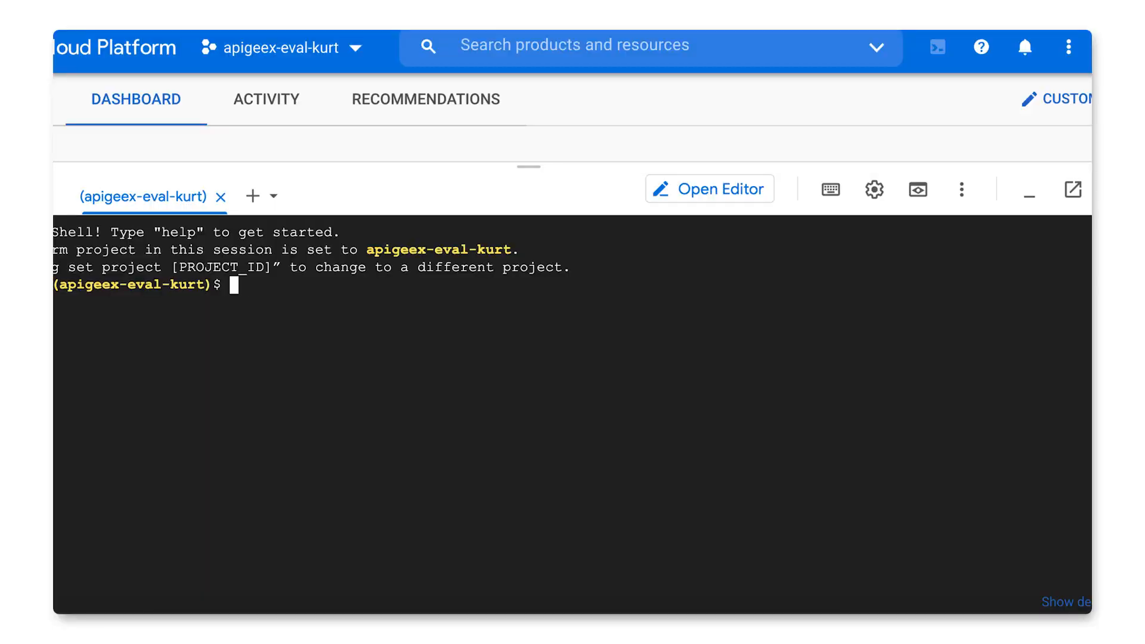
pyautogui.write('curl https://api-test.apigeex.net/myproxy/getstarted')
pyautogui.press('Return')
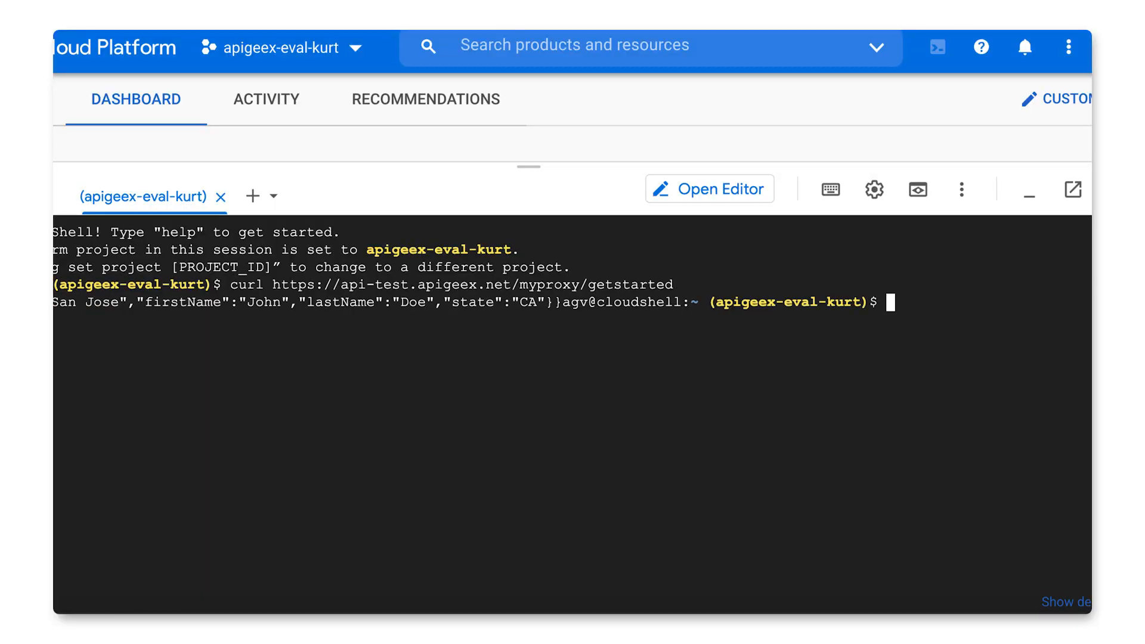
pyautogui.moveTo(53, 302); pyautogui.dragTo(198, 302)
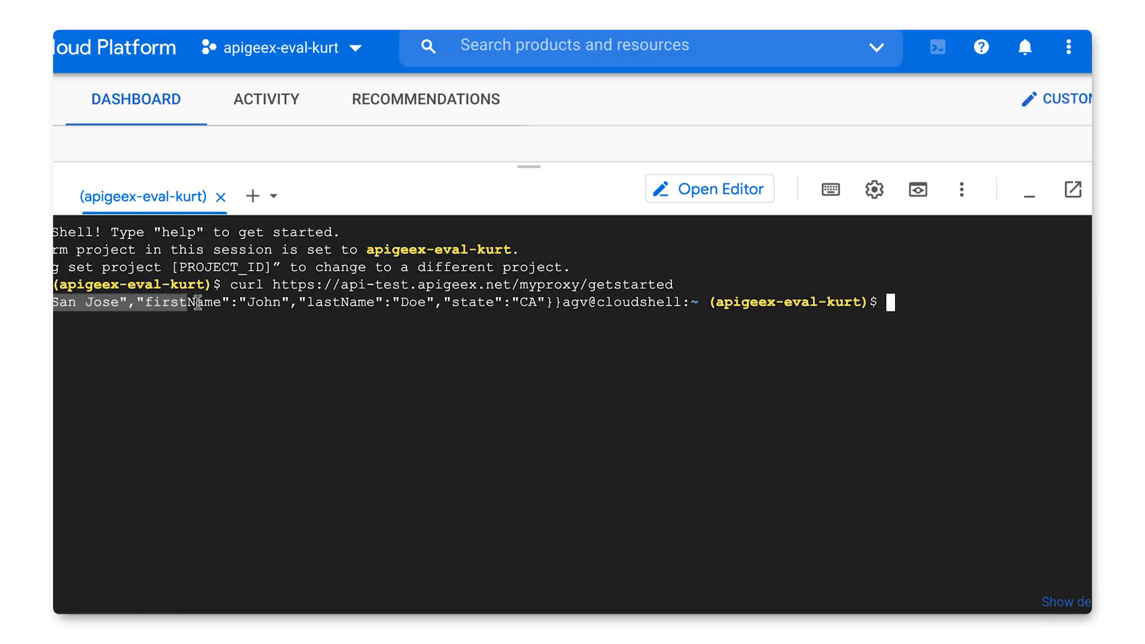